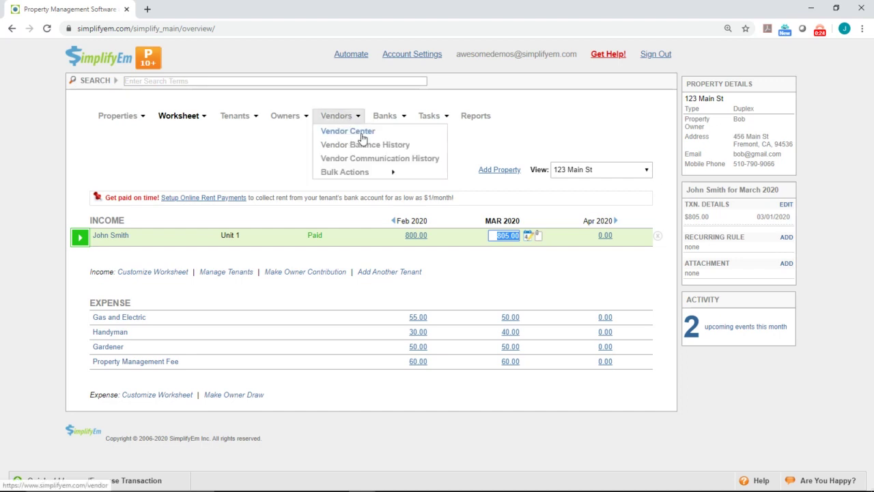
# Open the Vendor Center from the Vendors menu to list the three vendors
pyautogui.click(364, 135)
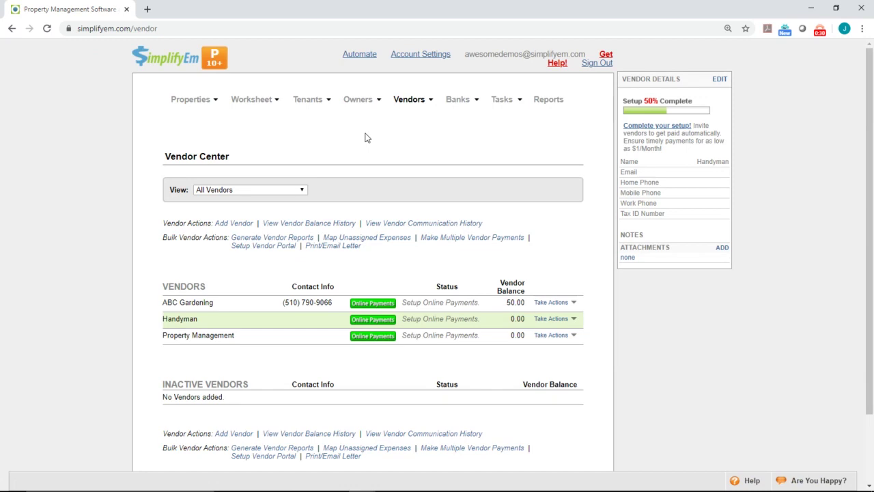
# Select the ABC Gardening vendor and bring up its Take Actions list
pyautogui.click(232, 306)
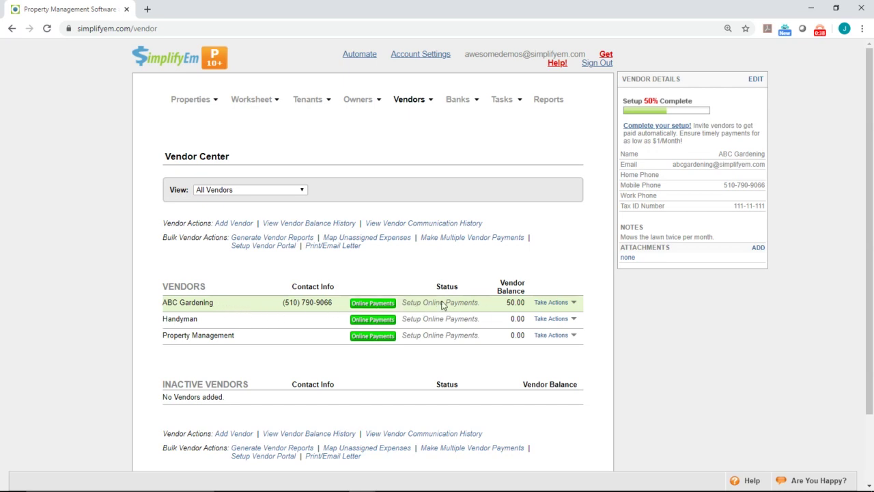
pyautogui.click(551, 305)
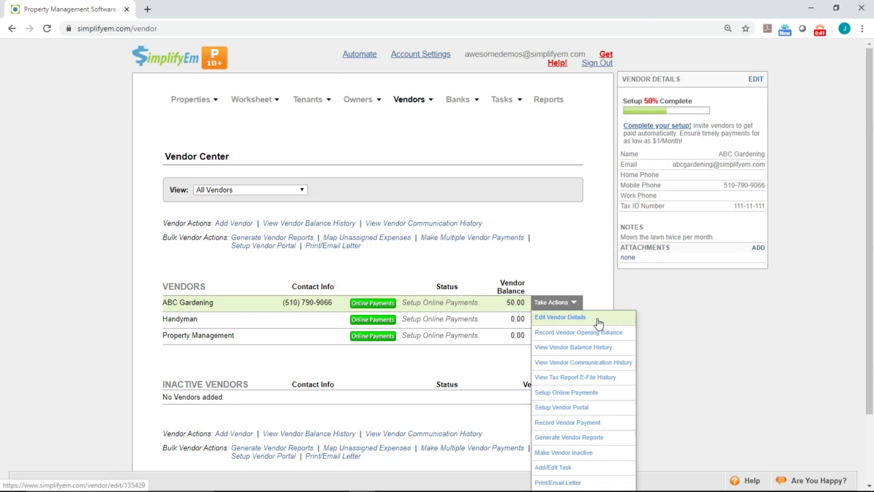
# Change ABC Gardening's default payment method to Print Checks and save the vendor details
pyautogui.click(598, 319)
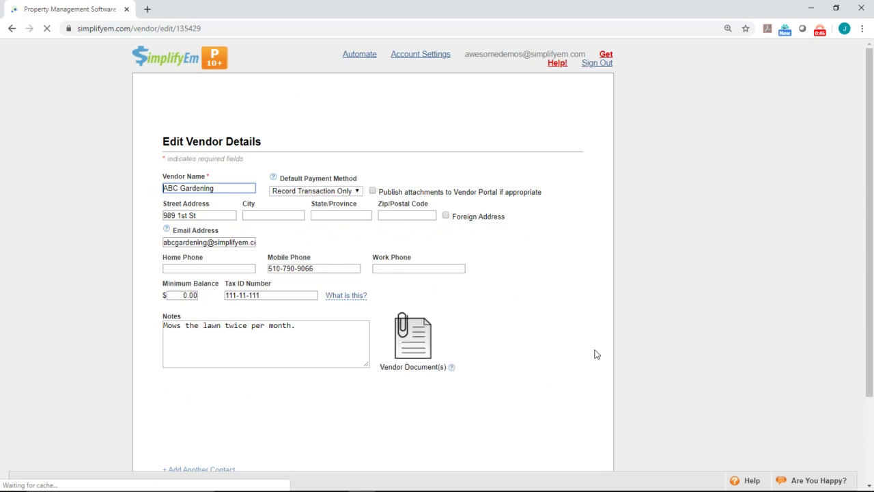
pyautogui.click(358, 198)
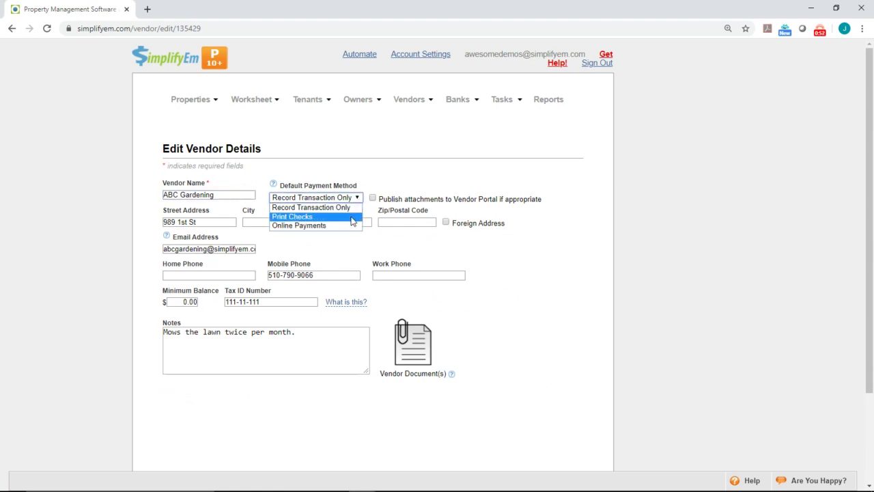
pyautogui.press('Escape')
pyautogui.scroll(-3, 546, 321)
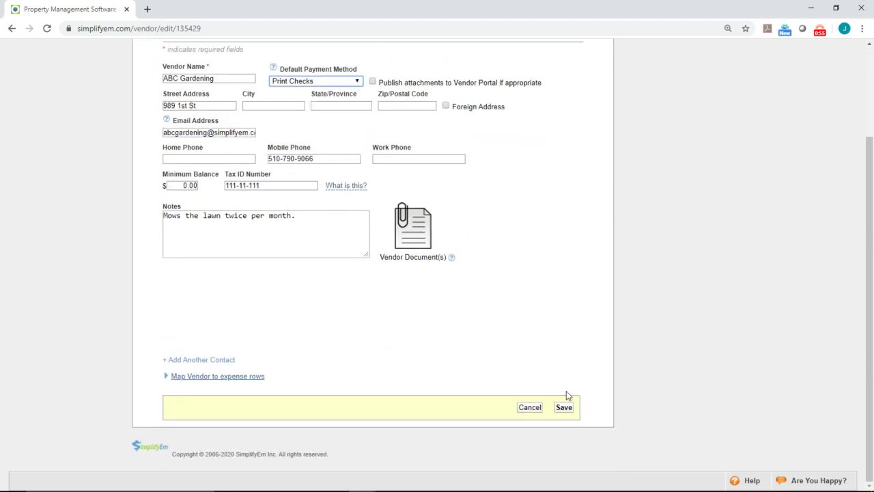
pyautogui.click(563, 407)
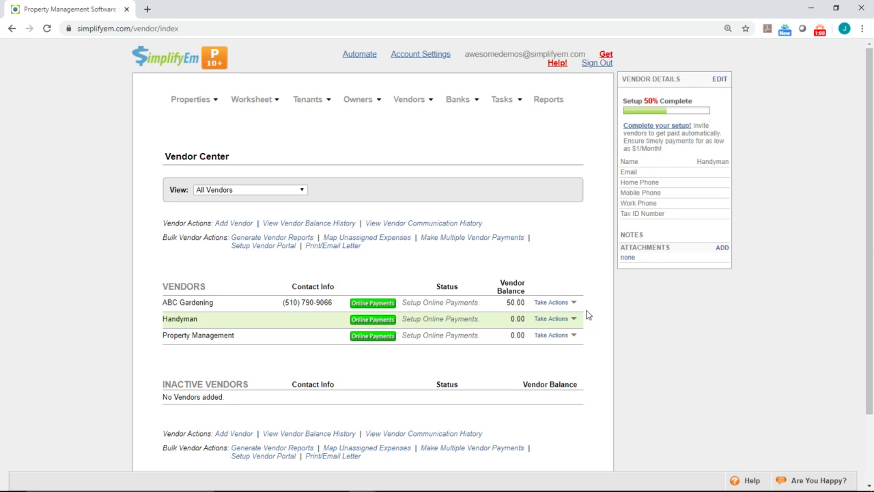
# Show ABC Gardening's Vendor Balance History, Dec '19 to May '20, ending at 50.00
pyautogui.click(573, 303)
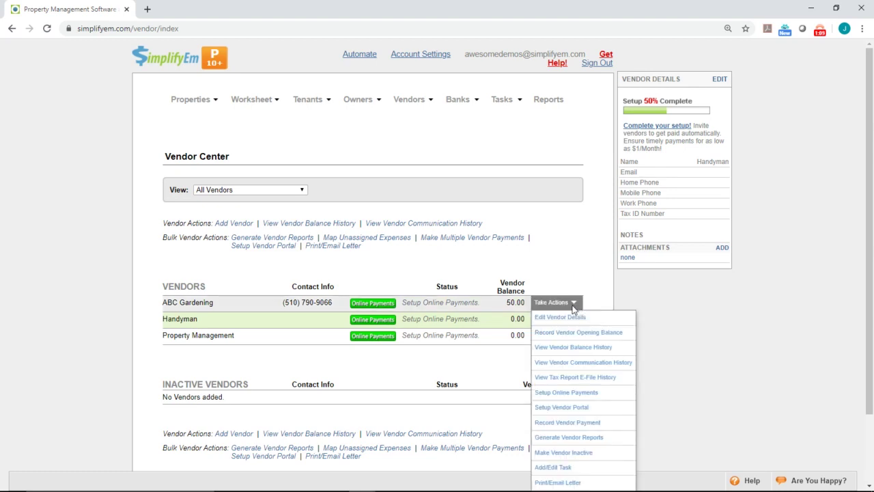
pyautogui.click(616, 354)
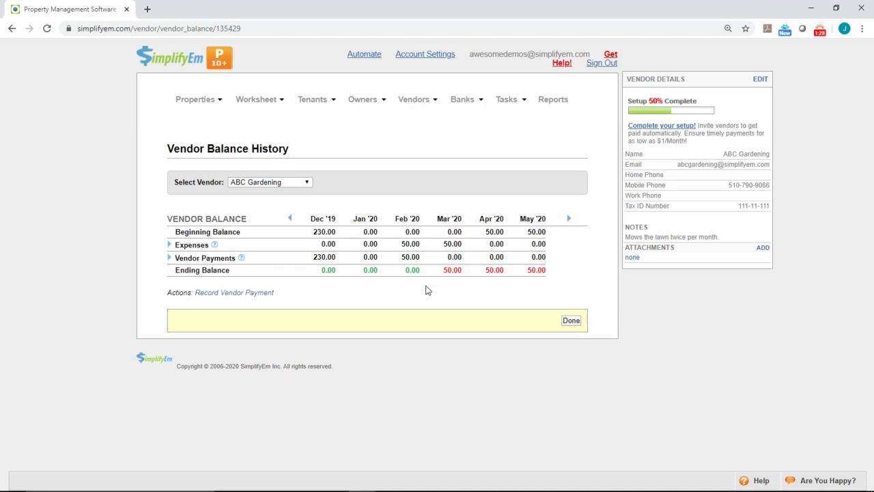
# Record a 50.00 vendor payment to ABC Gardening dated 03/11/2020 and save it
pyautogui.click(246, 293)
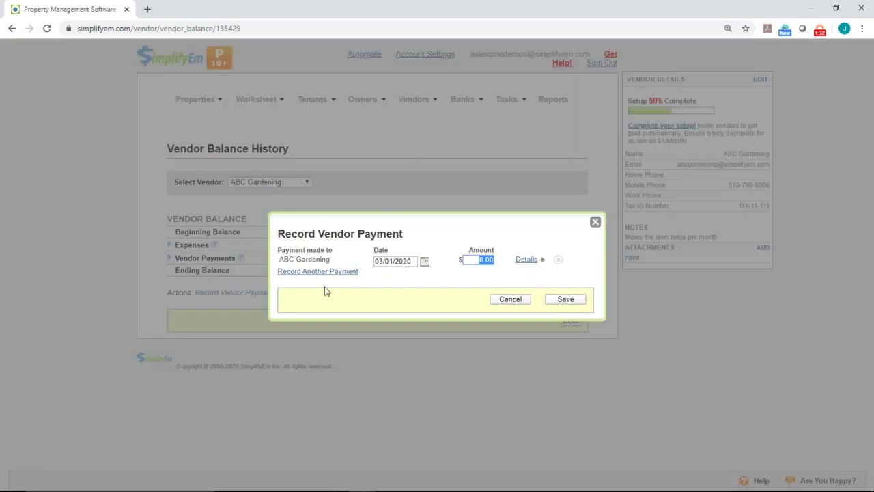
pyautogui.click(424, 261)
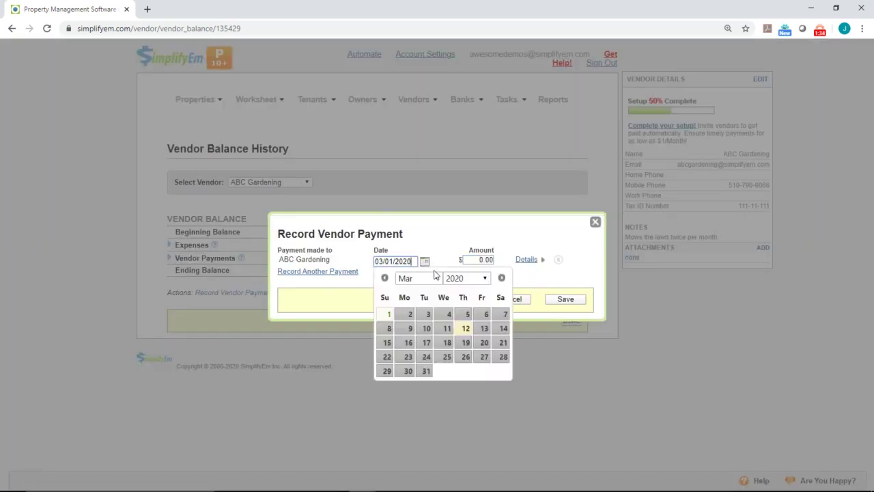
pyautogui.click(444, 332)
pyautogui.press('Tab')
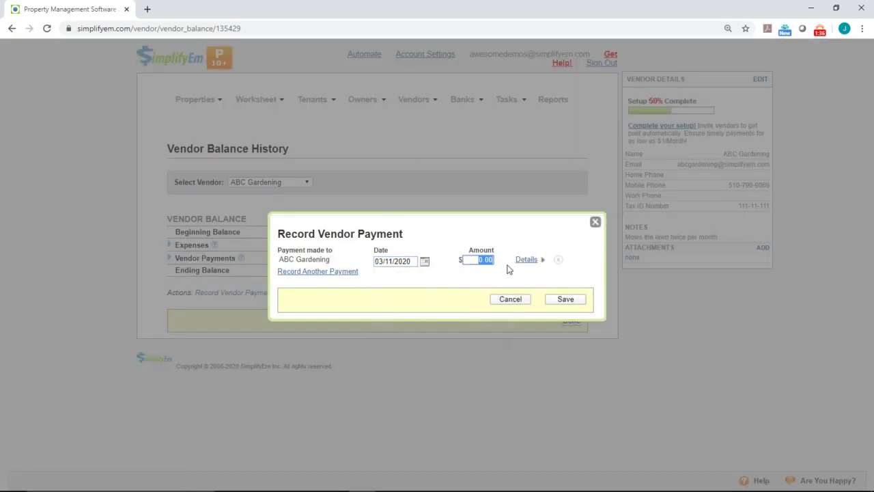
pyautogui.write('50')
pyautogui.click(526, 260)
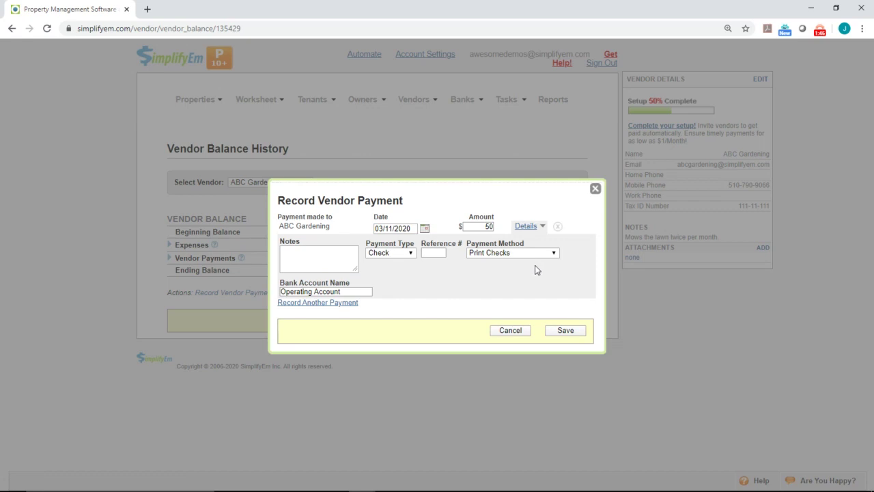
pyautogui.click(554, 330)
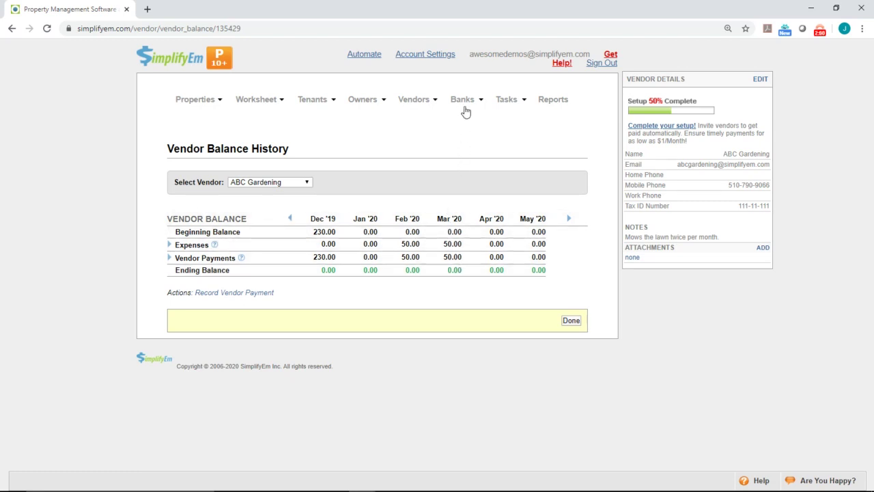
pyautogui.moveTo(465, 99)
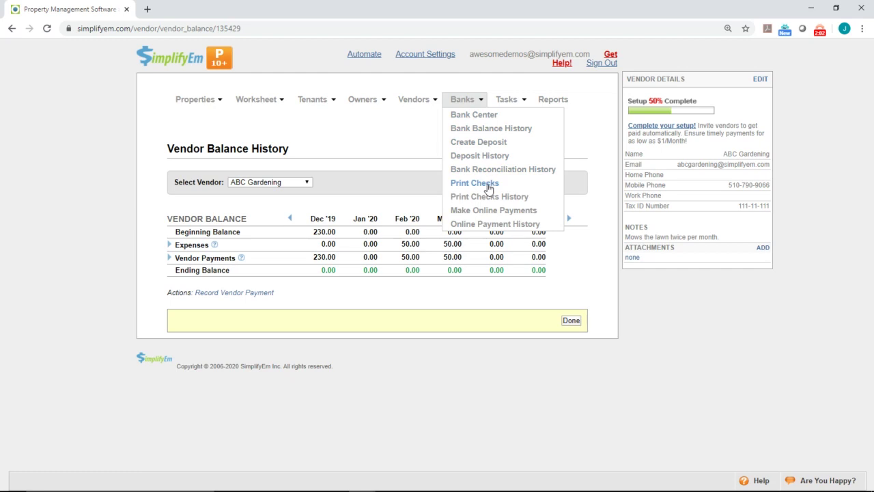
# Go to Banks > Print Checks, listing the pending 50.00 check to ABC Gardening
pyautogui.click(485, 184)
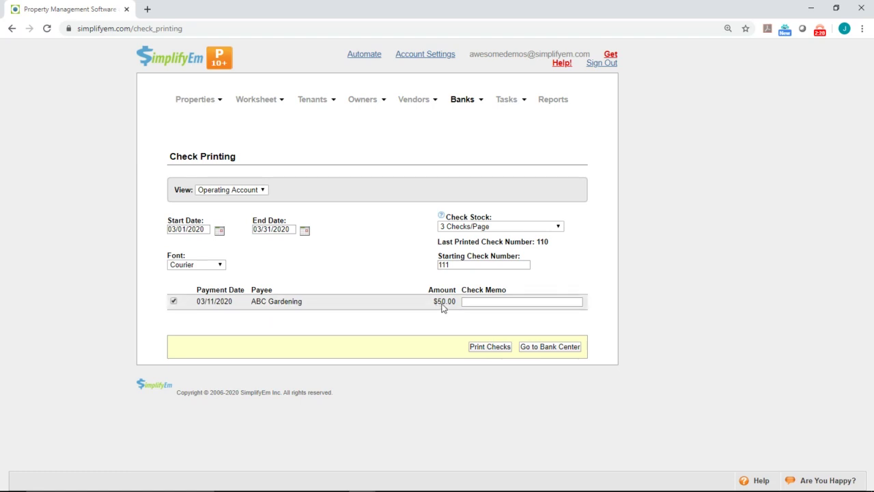
# Enter the check memo 'Property 123 Main St', keeping Operating Account as the bank account
pyautogui.click(470, 300)
pyautogui.write('123 Main St')
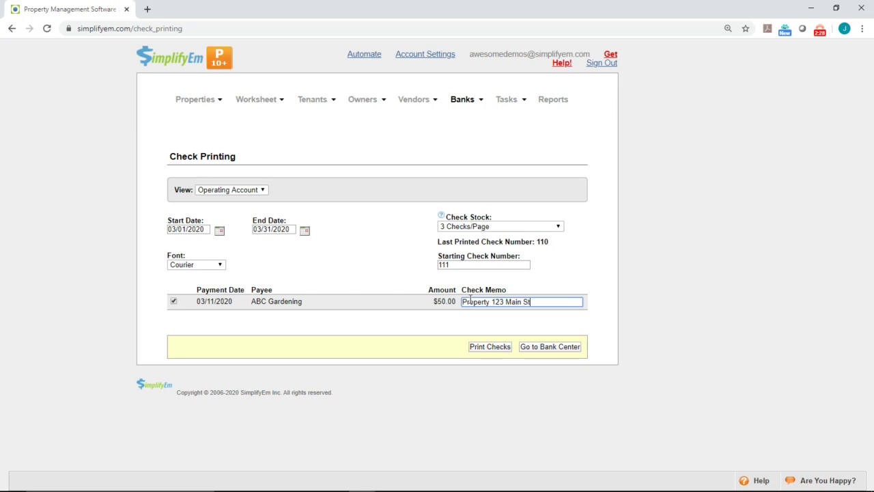
pyautogui.click(259, 193)
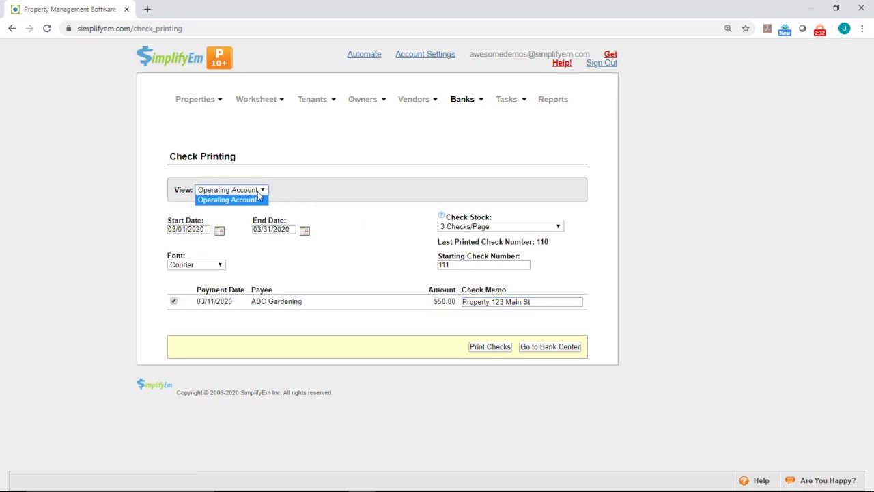
pyautogui.click(280, 197)
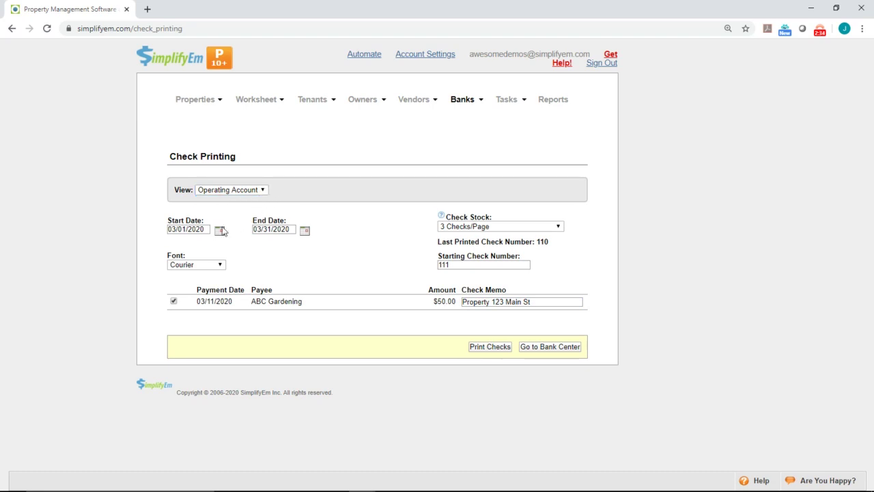
# Adjust the 03/01/2020–03/31/2020 date range and keep Courier as the check font
pyautogui.moveTo(204, 230); pyautogui.dragTo(169, 229)
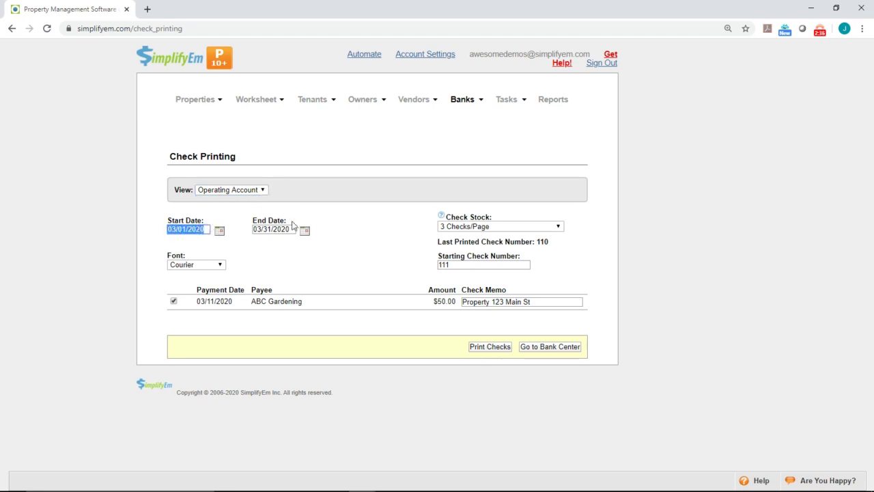
pyautogui.moveTo(293, 229); pyautogui.dragTo(250, 232)
pyautogui.click(236, 264)
pyautogui.click(217, 266)
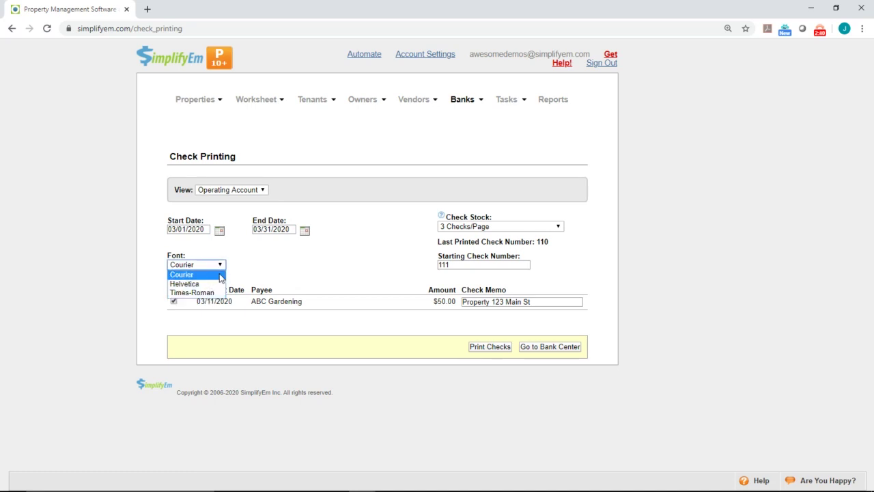
pyautogui.click(285, 254)
# Print check 111 to PDF on 1 Check/Page blank check stock
pyautogui.click(505, 227)
pyautogui.click(543, 264)
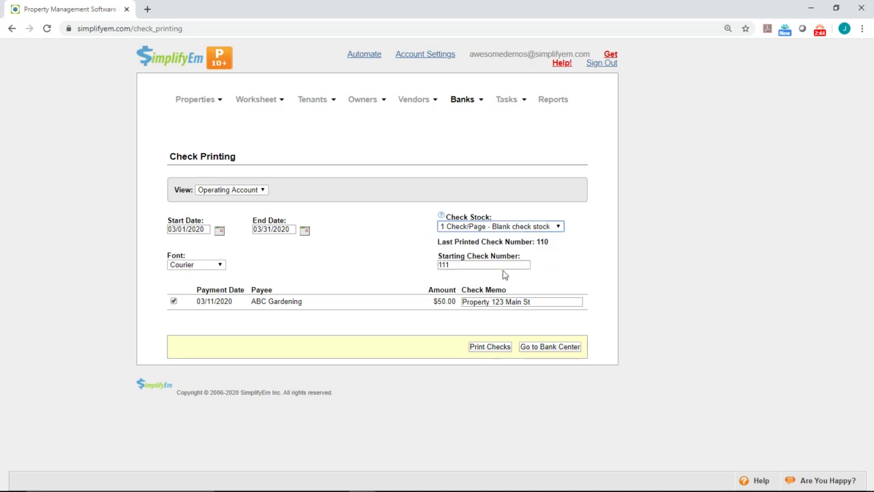
pyautogui.click(455, 265)
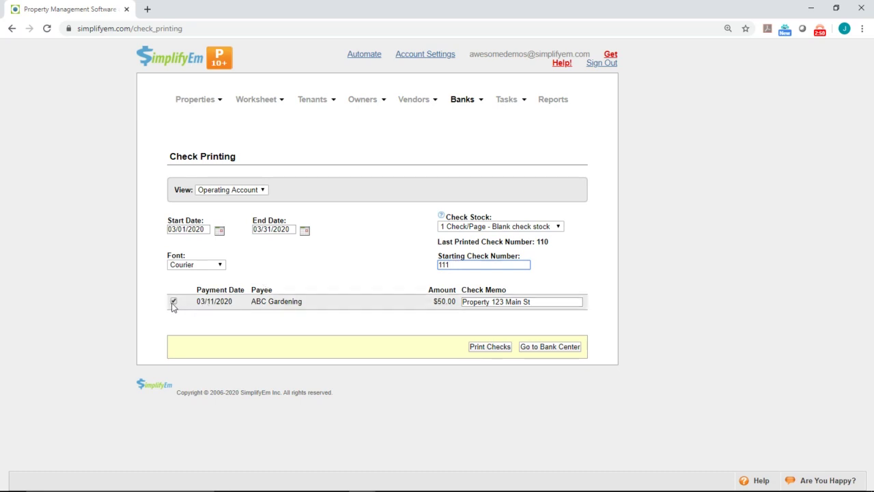
pyautogui.click(481, 348)
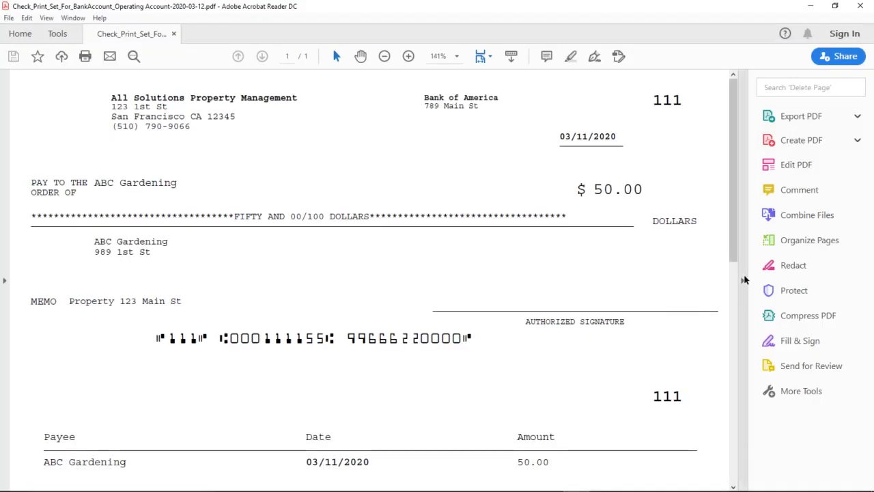
# Review check 111's PDF: payee ABC Gardening, amount 50.00, memo Property 123 Main St
pyautogui.click(745, 279)
pyautogui.click(384, 56)
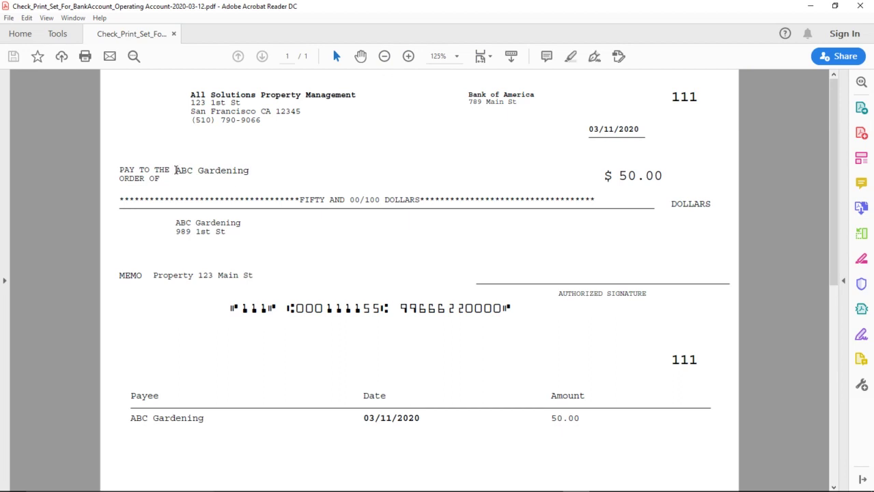
pyautogui.moveTo(176, 169); pyautogui.dragTo(258, 171)
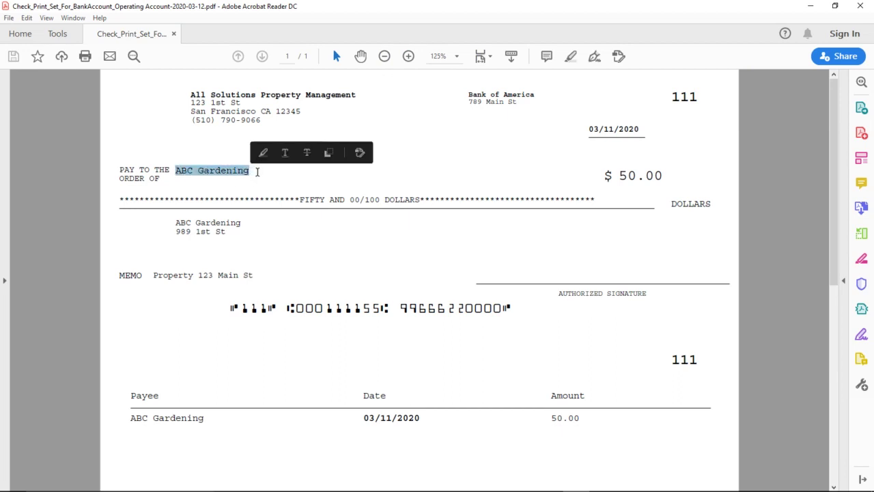
pyautogui.moveTo(619, 176); pyautogui.dragTo(662, 176)
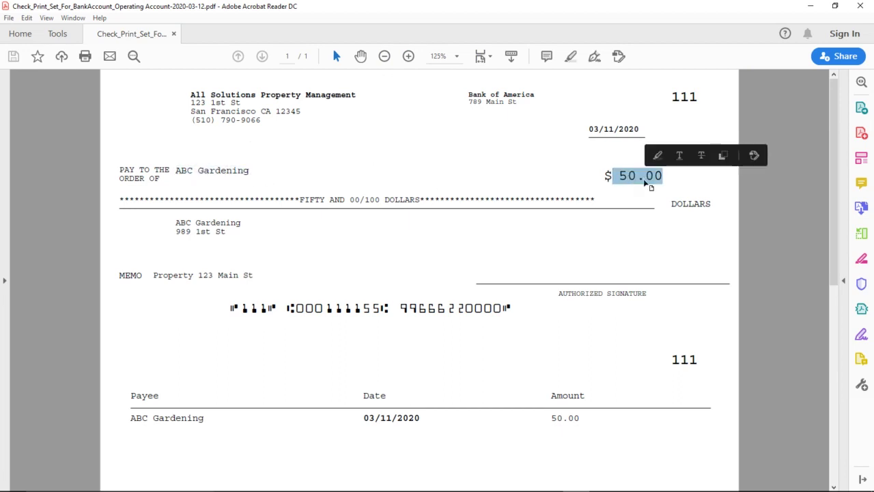
pyautogui.moveTo(154, 276); pyautogui.dragTo(252, 277)
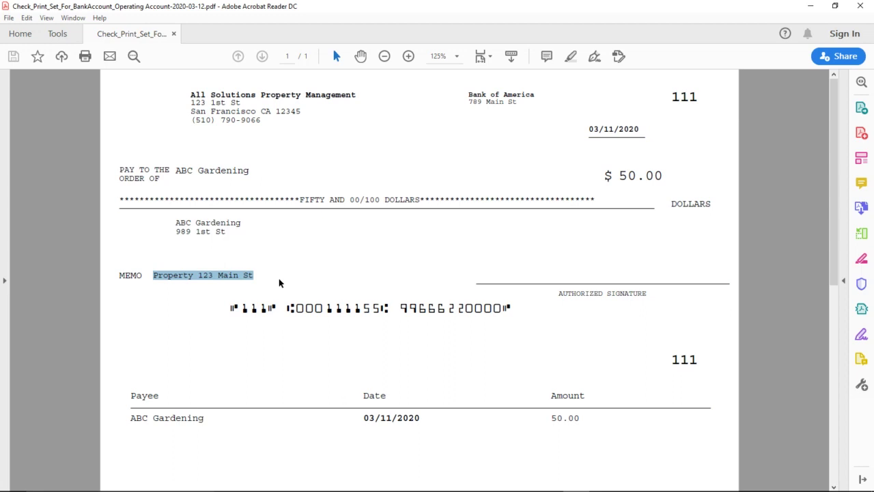
pyautogui.click(279, 282)
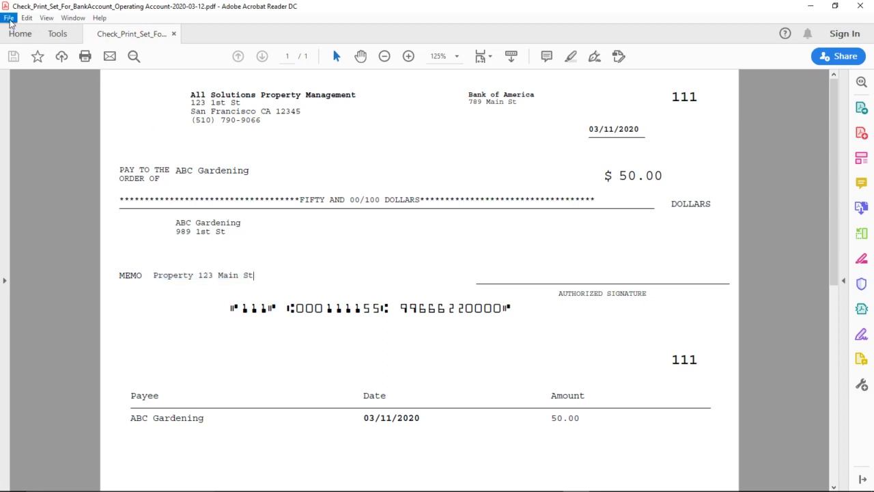